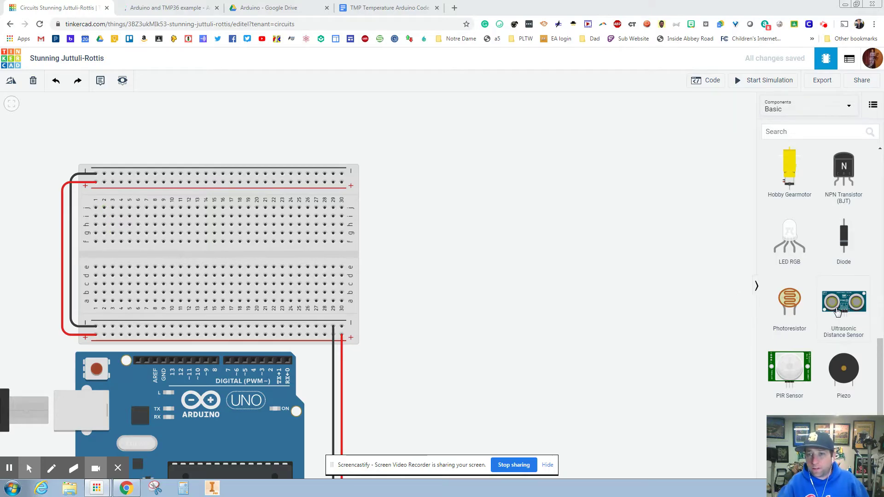
# Step: Drop the TMP36 sensor onto the breadboard, center it, and deselect it
pyautogui.moveTo(835, 444); pyautogui.dragTo(715, 438)
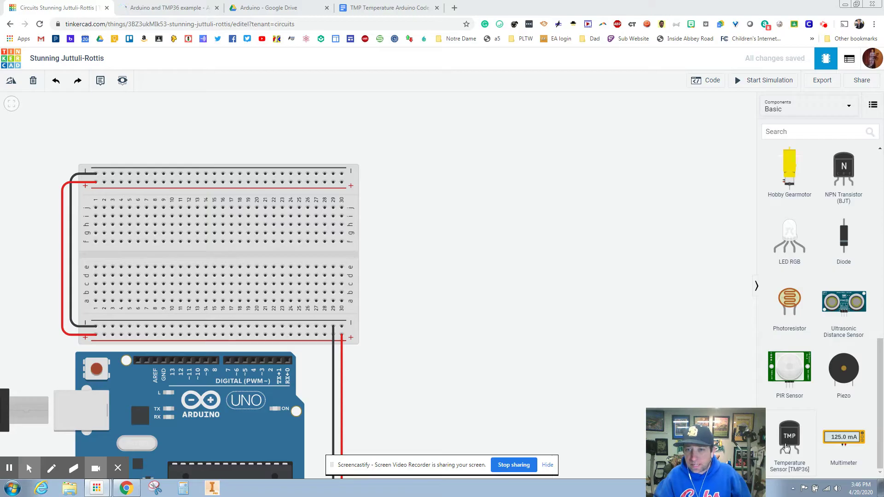
pyautogui.moveTo(789, 442); pyautogui.dragTo(231, 273)
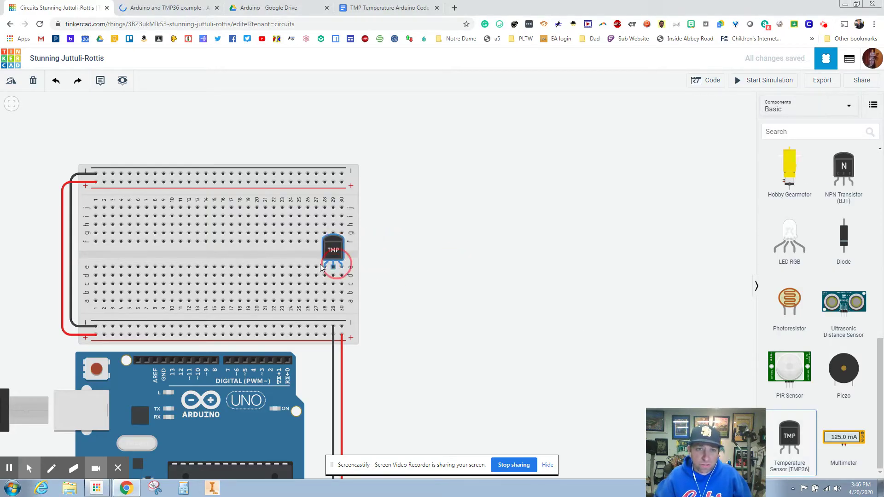
pyautogui.moveTo(231, 273); pyautogui.dragTo(249, 273)
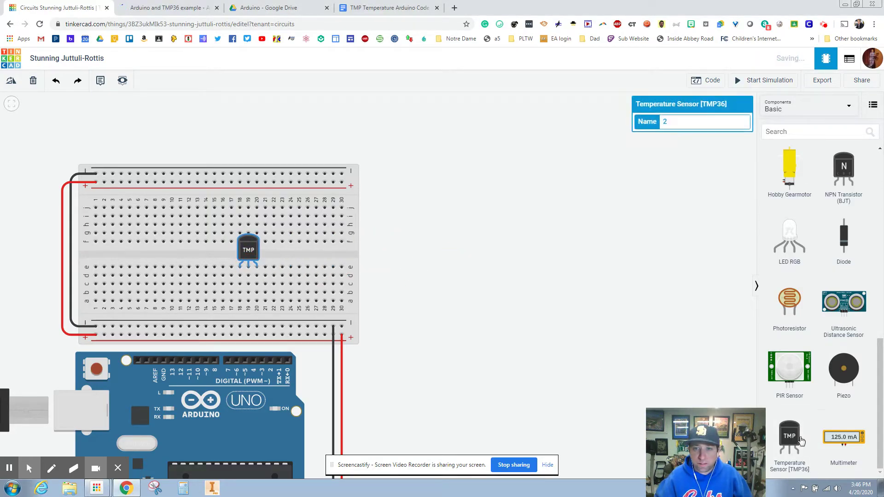
pyautogui.moveTo(728, 464); pyautogui.dragTo(846, 466)
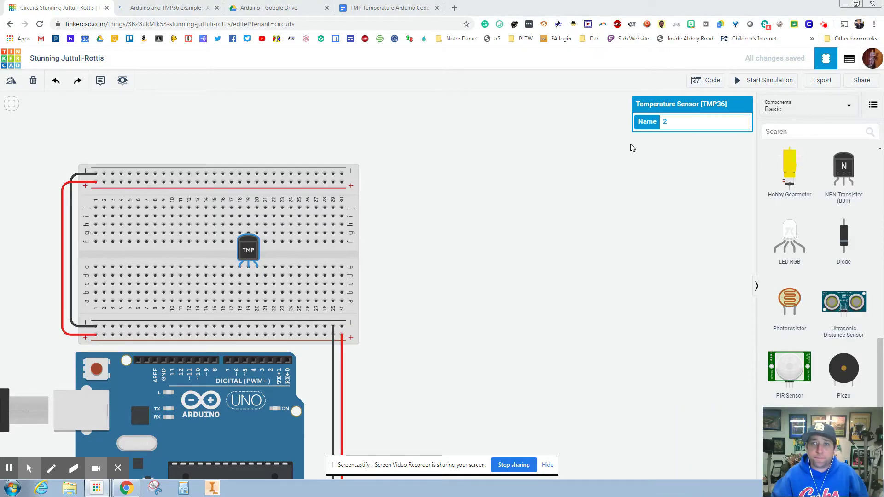
pyautogui.click(492, 237)
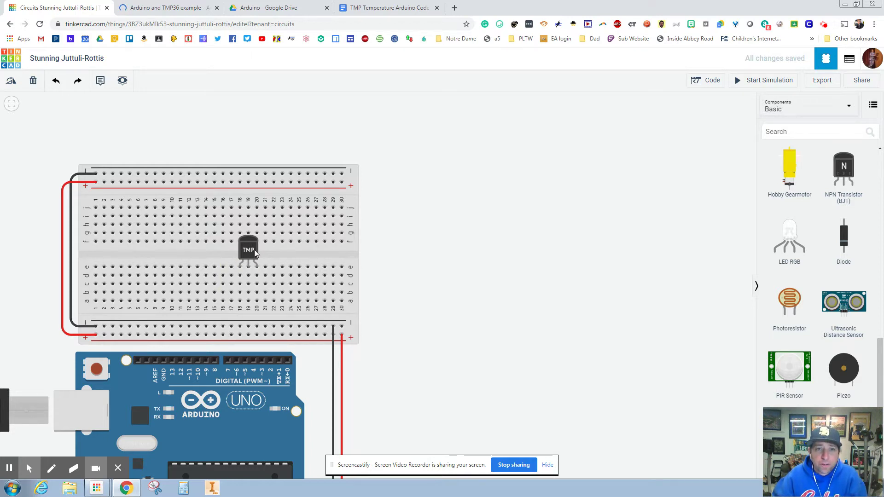
pyautogui.click(173, 9)
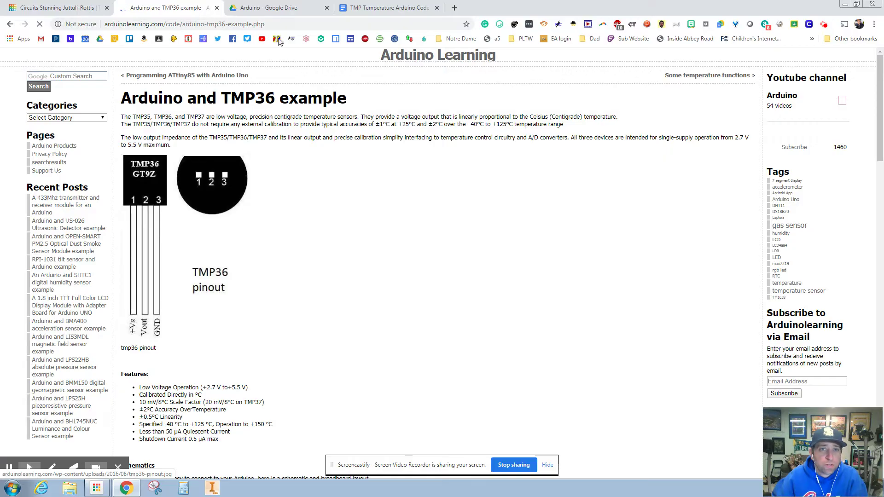
pyautogui.click(57, 8)
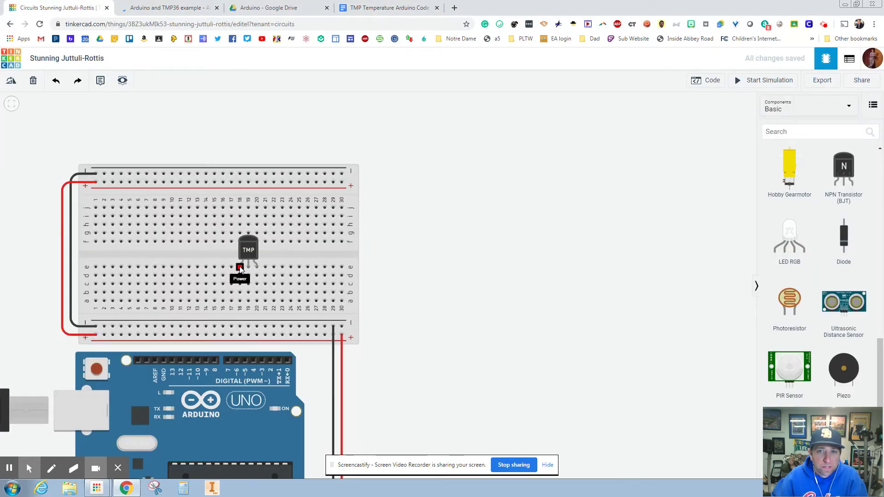
# Step: Connect the TMP36 power leg to the bottom positive rail with a red wire
pyautogui.click(239, 301)
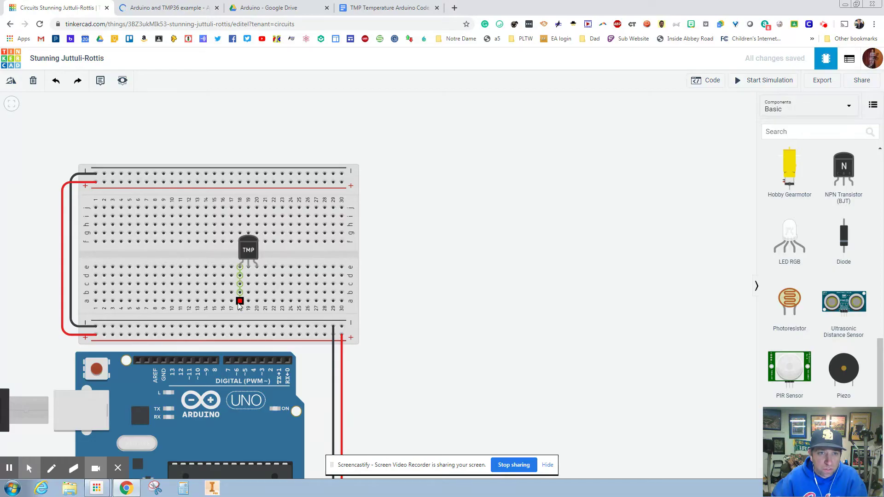
pyautogui.click(239, 335)
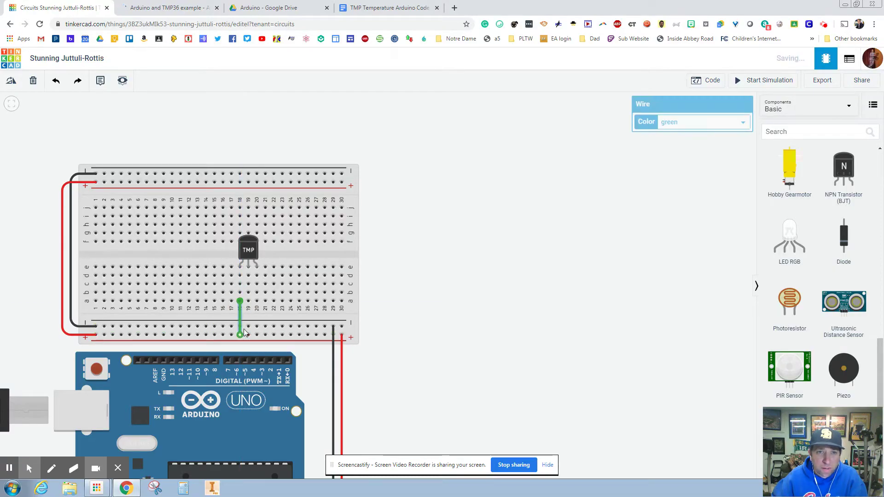
pyautogui.click(691, 126)
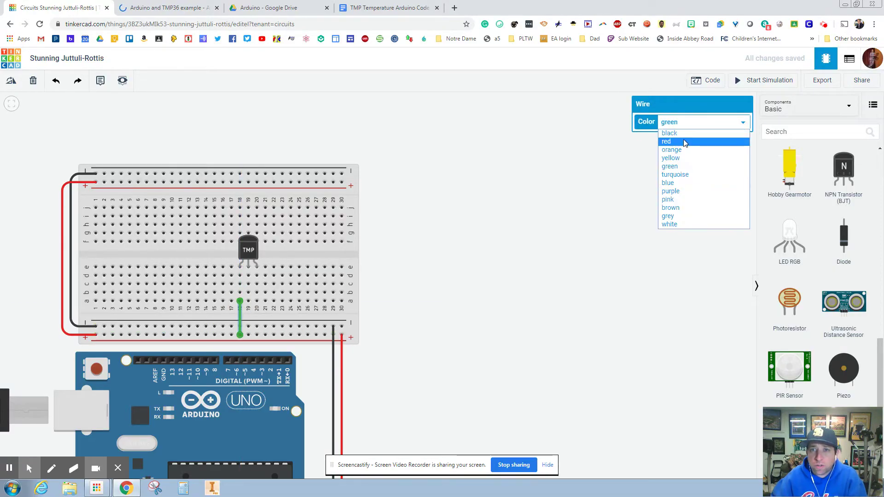
pyautogui.click(686, 145)
pyautogui.click(514, 250)
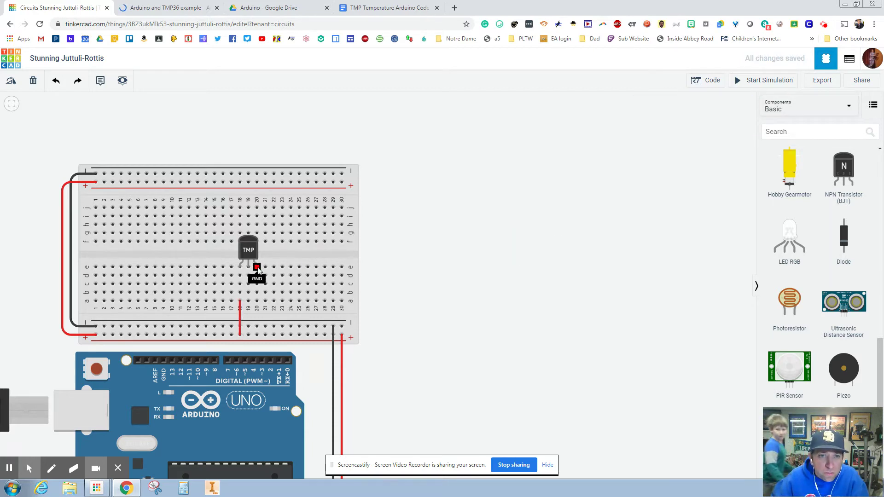
# Step: Connect the TMP36 ground leg to the negative rail with a black wire
pyautogui.click(257, 303)
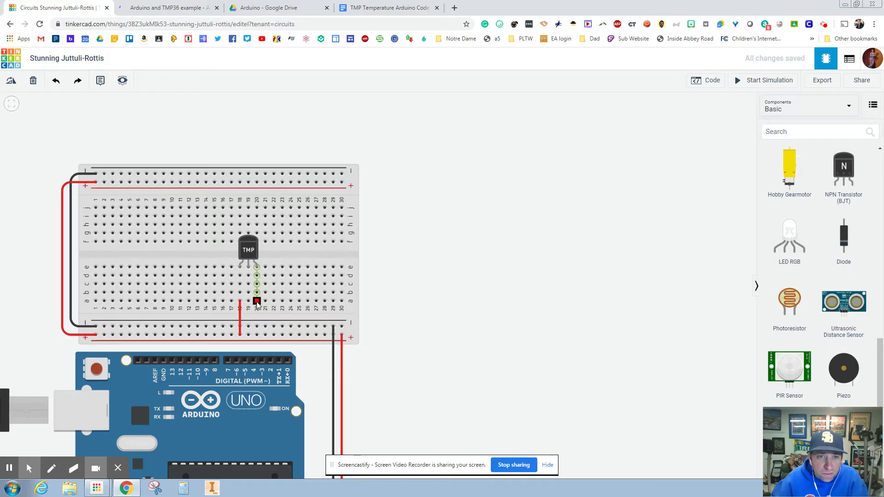
pyautogui.click(257, 326)
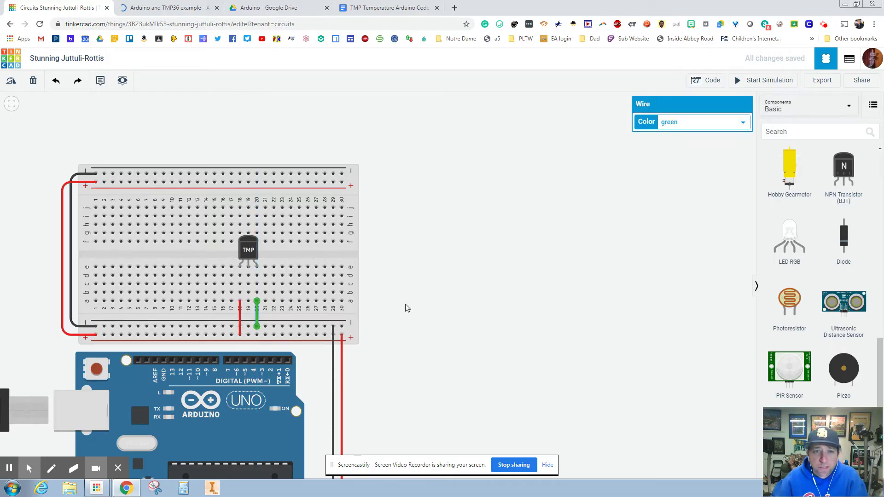
pyautogui.click(720, 124)
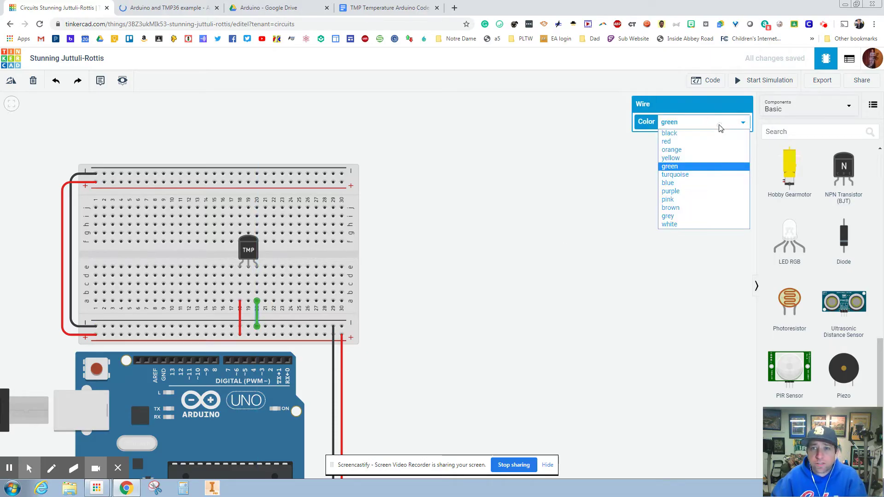
pyautogui.click(688, 133)
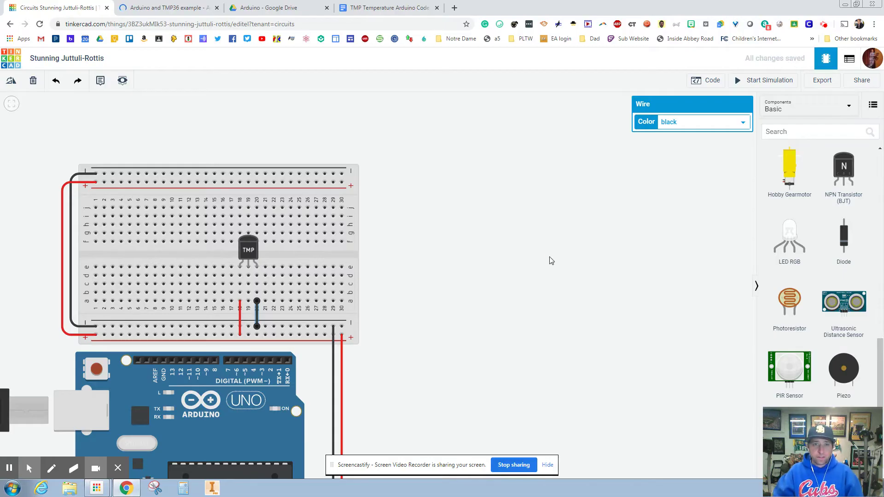
pyautogui.click(484, 297)
pyautogui.moveTo(462, 297); pyautogui.dragTo(441, 162)
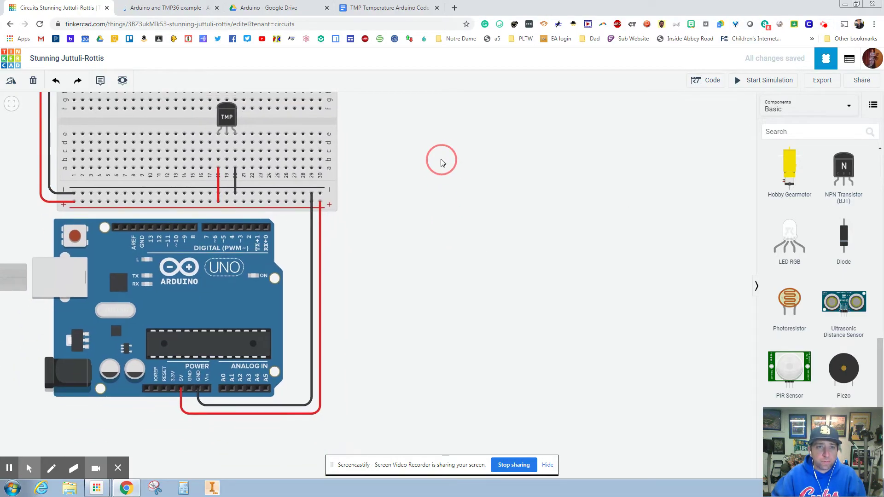
# Step: Route a wire from the TMP36 Vout leg, bending around the Uno, to pin A0
pyautogui.click(226, 186)
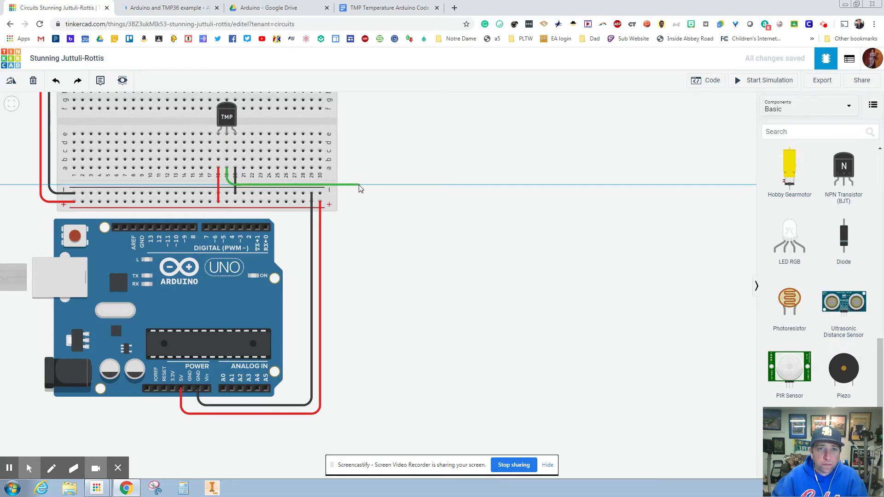
pyautogui.click(357, 187)
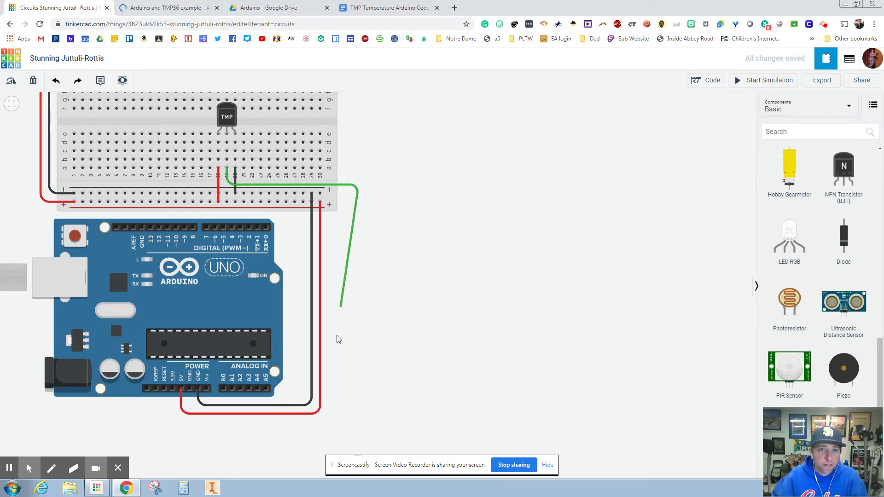
pyautogui.click(361, 424)
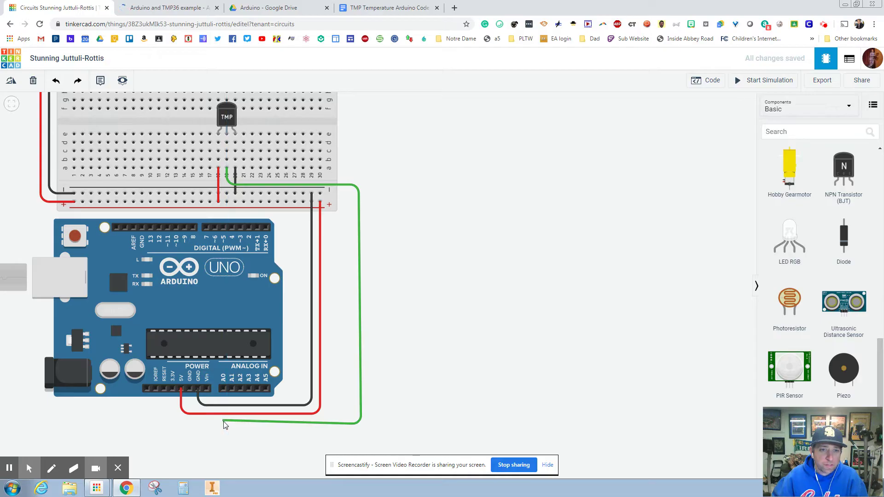
pyautogui.click(223, 425)
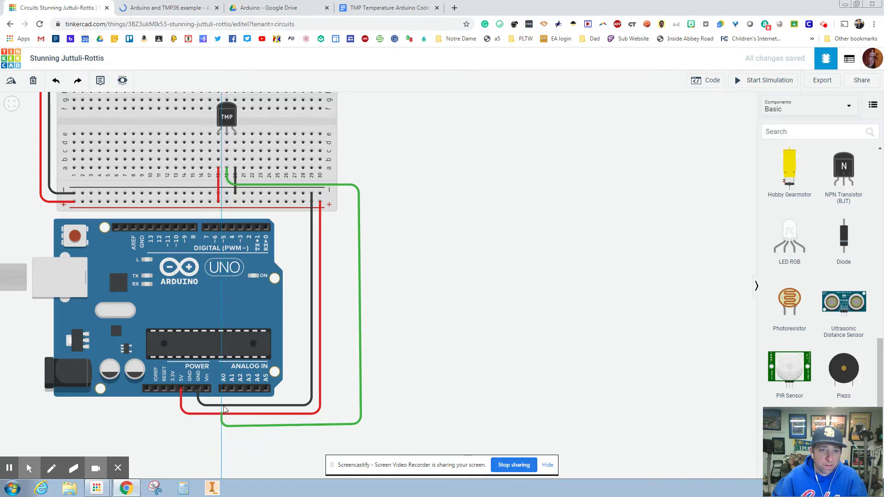
pyautogui.click(223, 388)
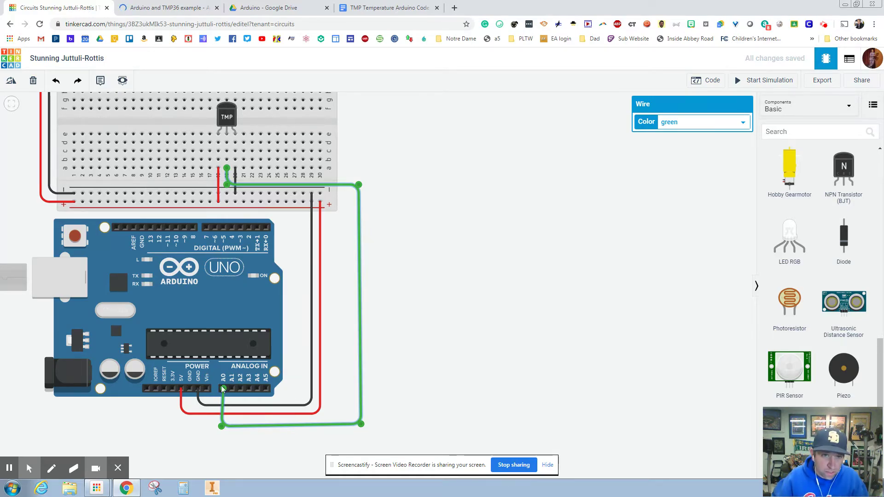
pyautogui.click(442, 252)
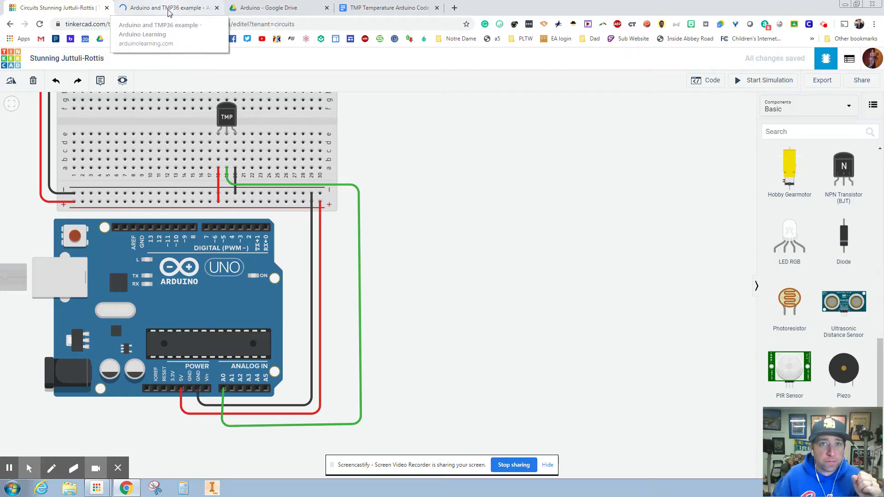
# Step: Select all of the sketch in the 'TMP Temperature Arduino Code' document
pyautogui.click(359, 8)
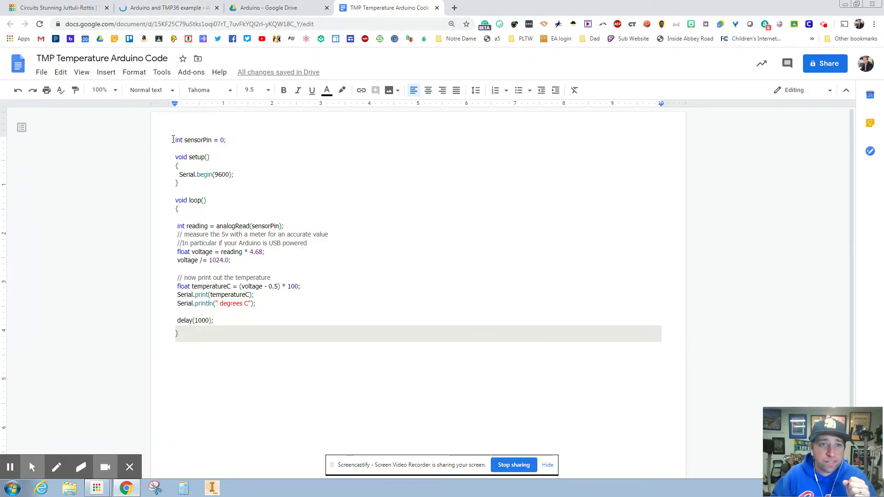
pyautogui.moveTo(170, 139); pyautogui.dragTo(247, 352)
pyautogui.hotkey('ctrl', 'c')
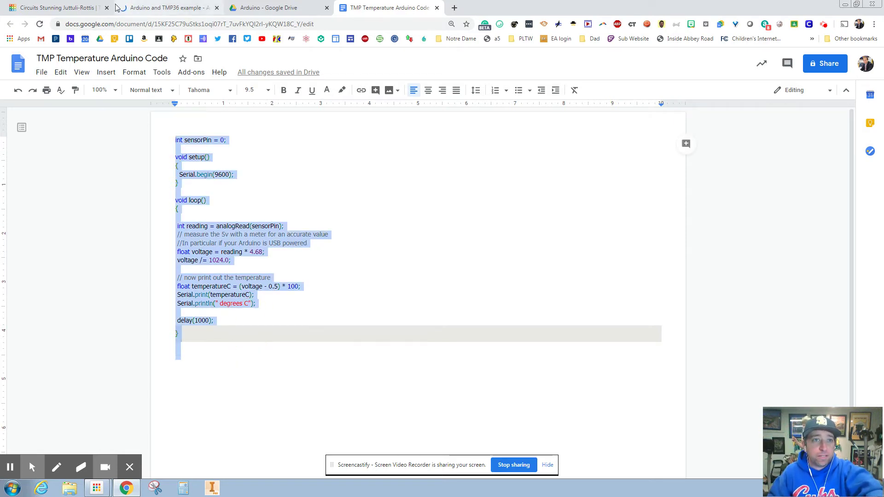
pyautogui.click(60, 8)
# Step: Switch the Arduino code to Text mode and replace the blink code with the pasted TMP36 sketch
pyautogui.click(697, 80)
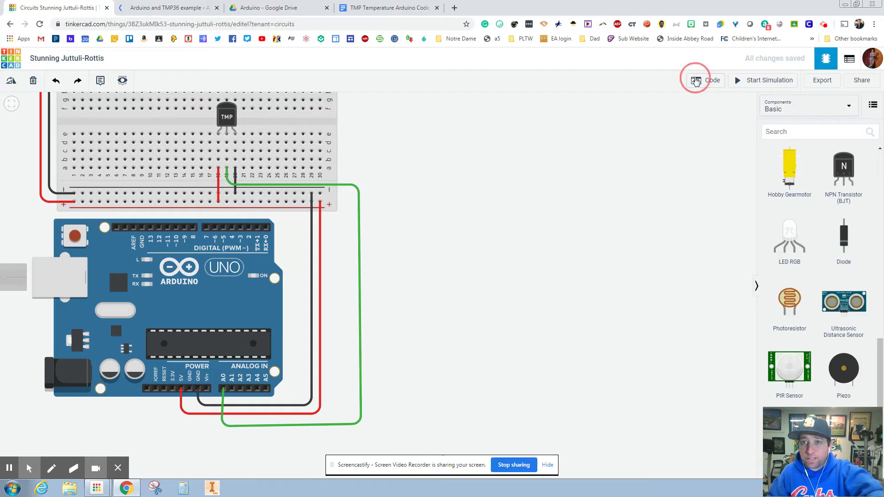
pyautogui.click(631, 105)
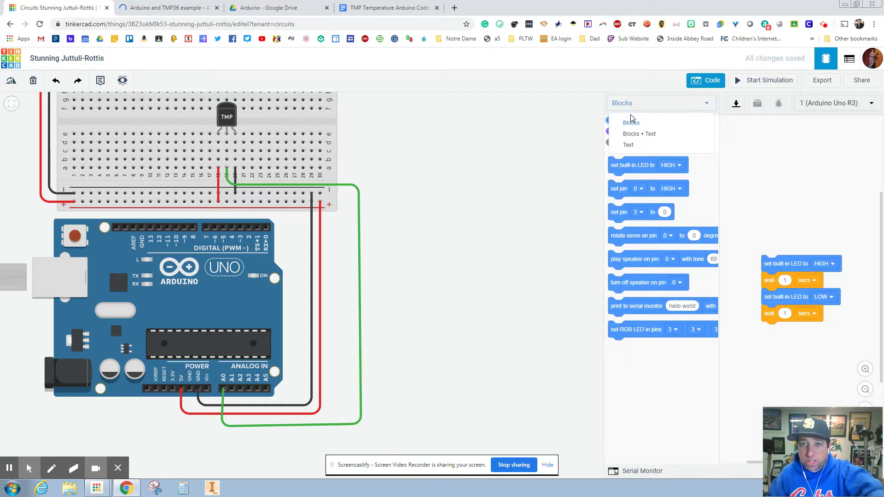
pyautogui.click(629, 146)
pyautogui.click(465, 160)
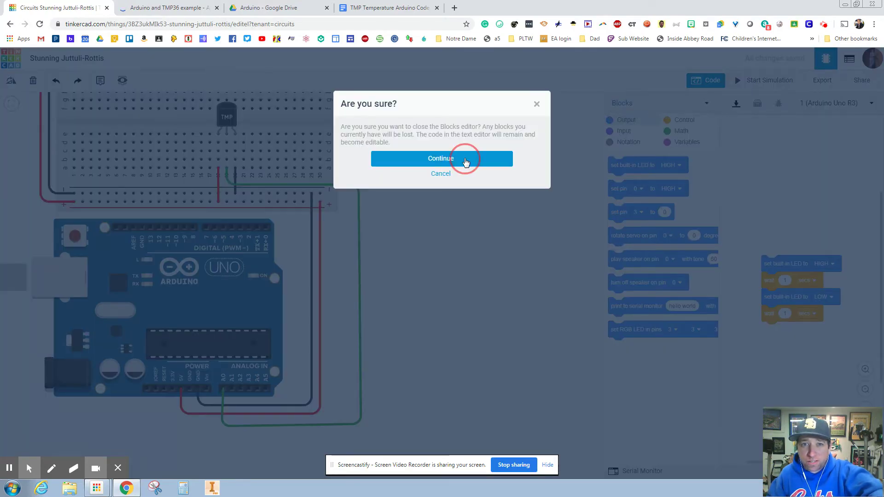
pyautogui.moveTo(683, 240); pyautogui.dragTo(601, 112)
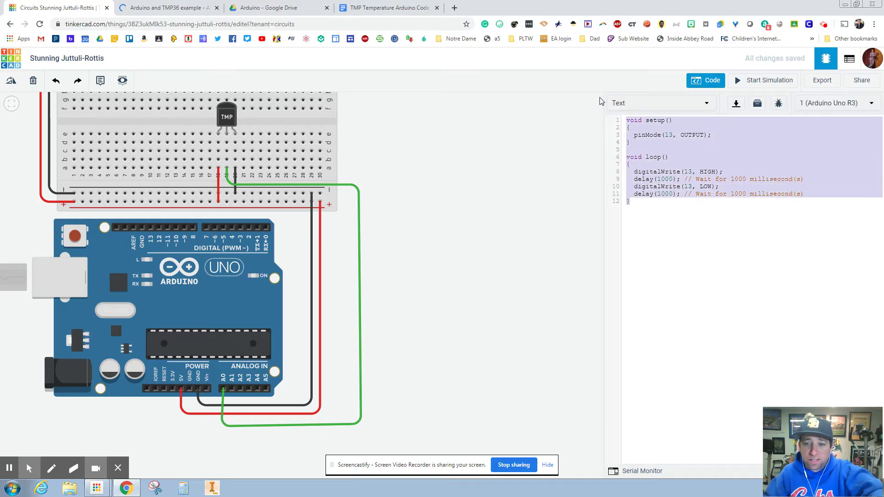
pyautogui.press('BackSpace')
pyautogui.hotkey('ctrl', 'v')
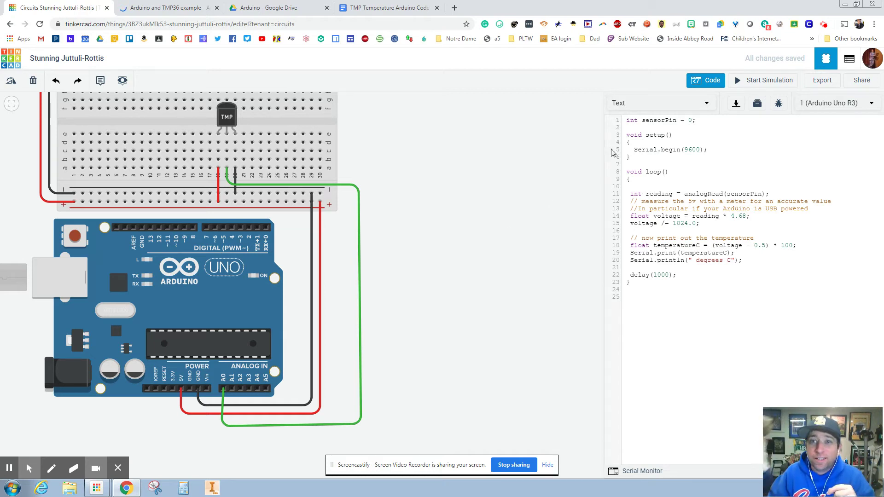
# Step: Start the simulation and show Serial Monitor readings of 19.93 °C with the graph
pyautogui.click(763, 80)
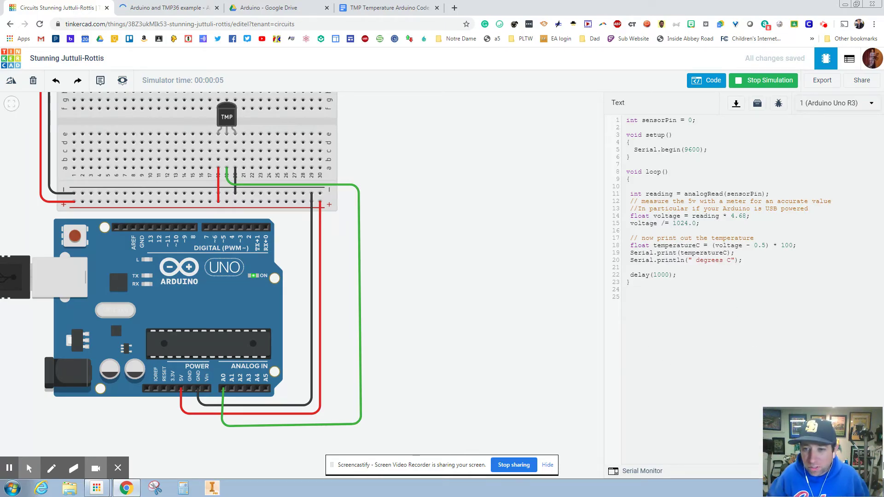
pyautogui.moveTo(819, 443); pyautogui.dragTo(465, 438)
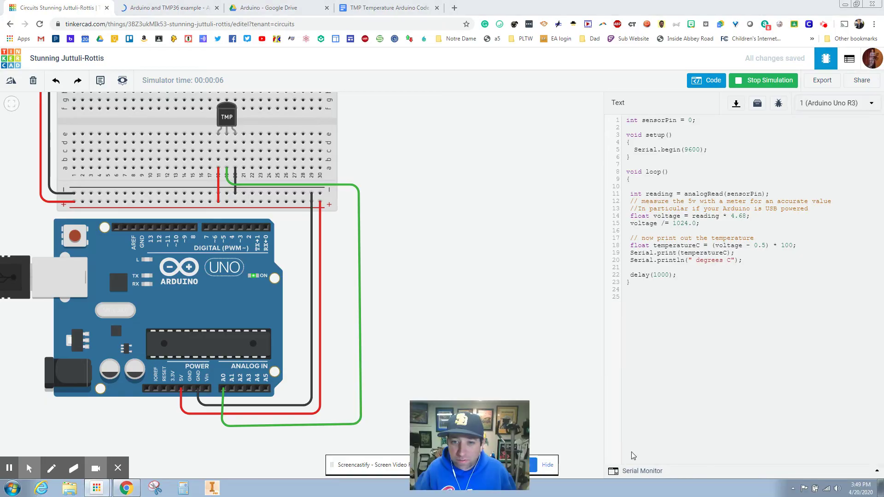
pyautogui.click(642, 470)
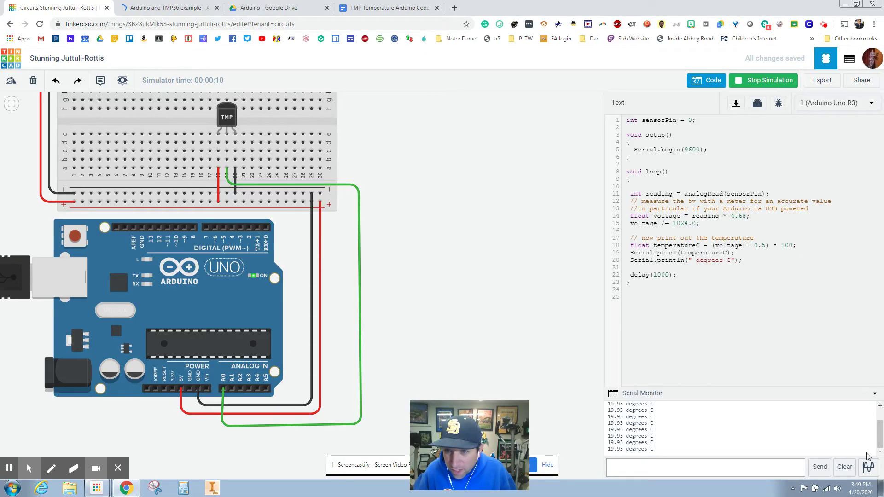
pyautogui.click(869, 469)
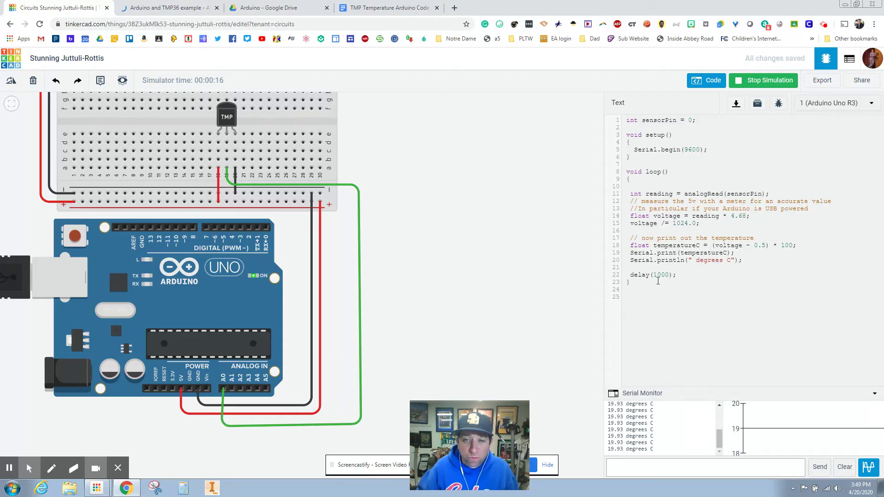
# Step: Slide the TMP36 temperature from below zero up to 125°C, then stop the simulation
pyautogui.moveTo(410, 134); pyautogui.dragTo(395, 242)
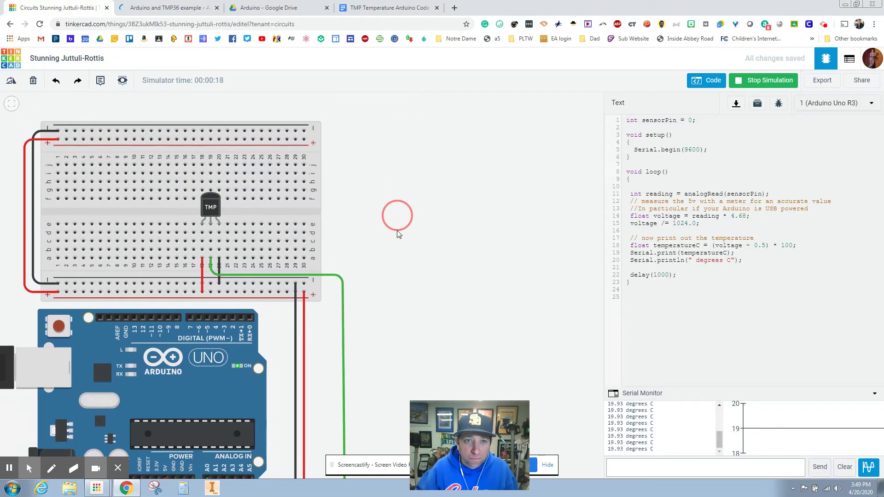
pyautogui.click(211, 227)
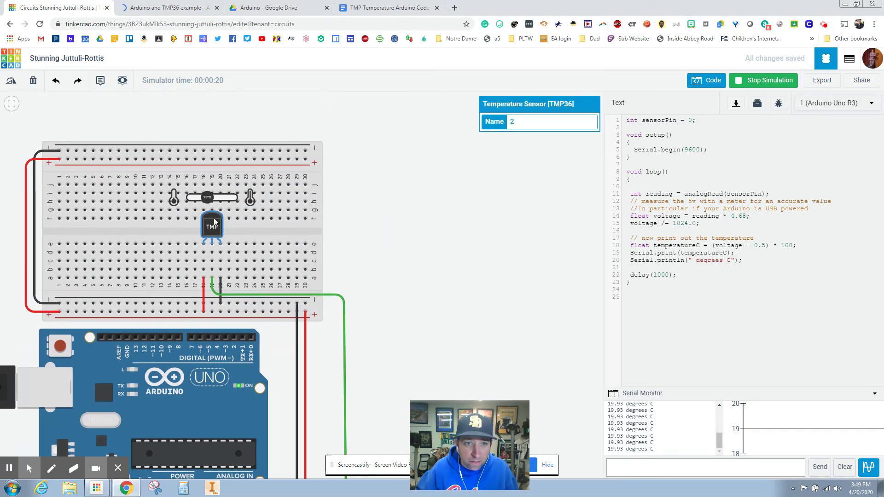
pyautogui.moveTo(208, 202); pyautogui.dragTo(194, 200)
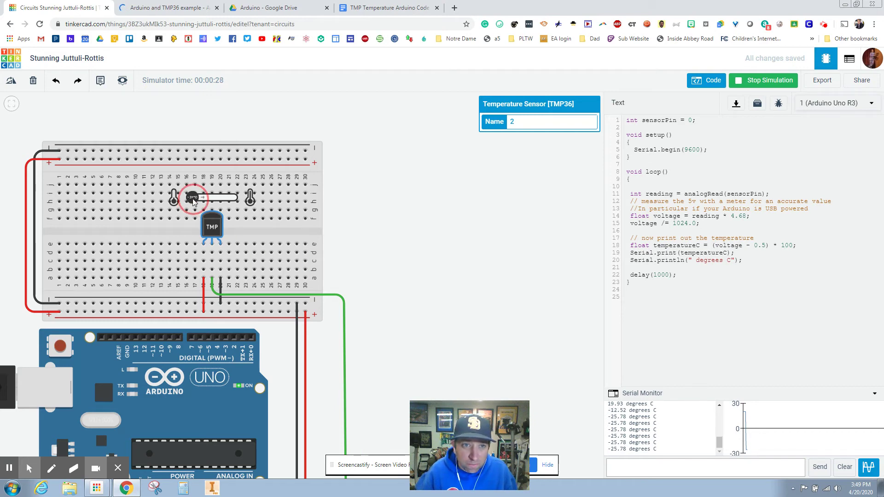
pyautogui.moveTo(193, 199); pyautogui.dragTo(232, 199)
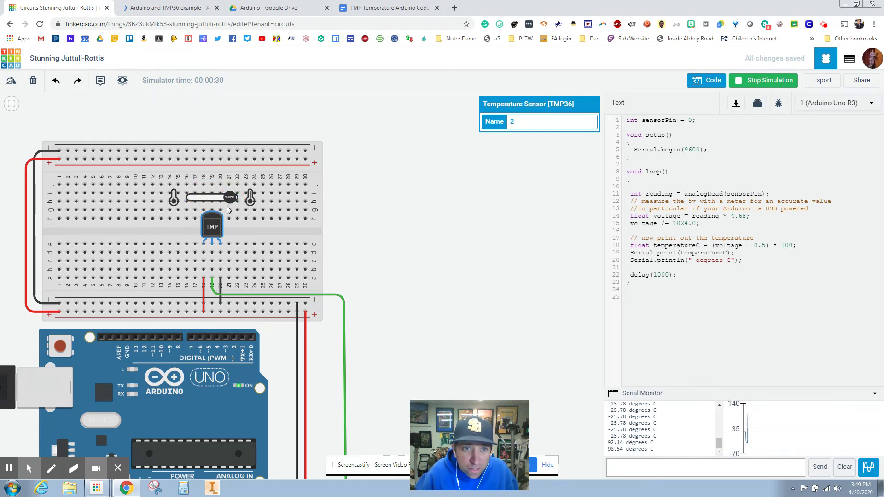
pyautogui.scroll(1, 231, 198)
pyautogui.scroll(1, 232, 197)
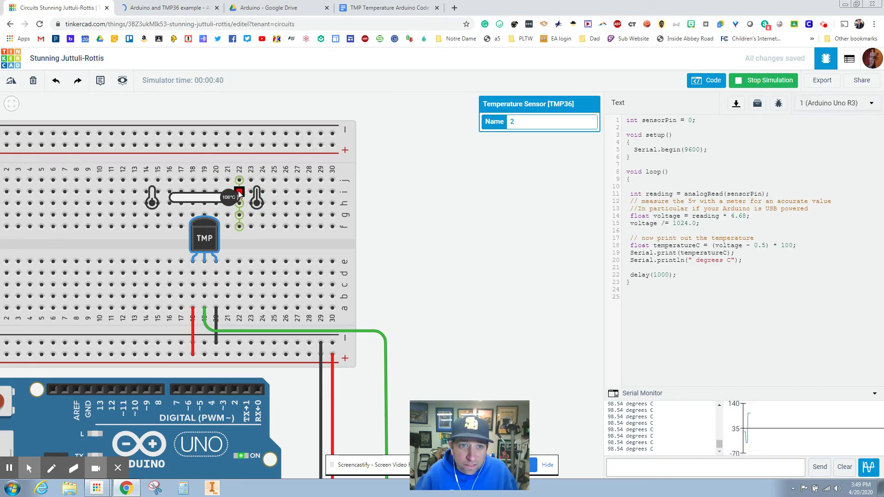
pyautogui.moveTo(228, 197); pyautogui.dragTo(210, 197)
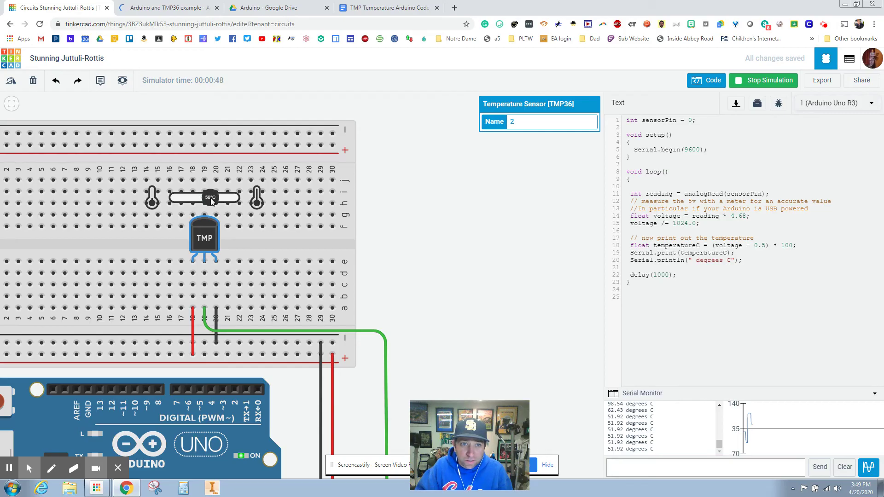
pyautogui.moveTo(211, 201); pyautogui.dragTo(238, 198)
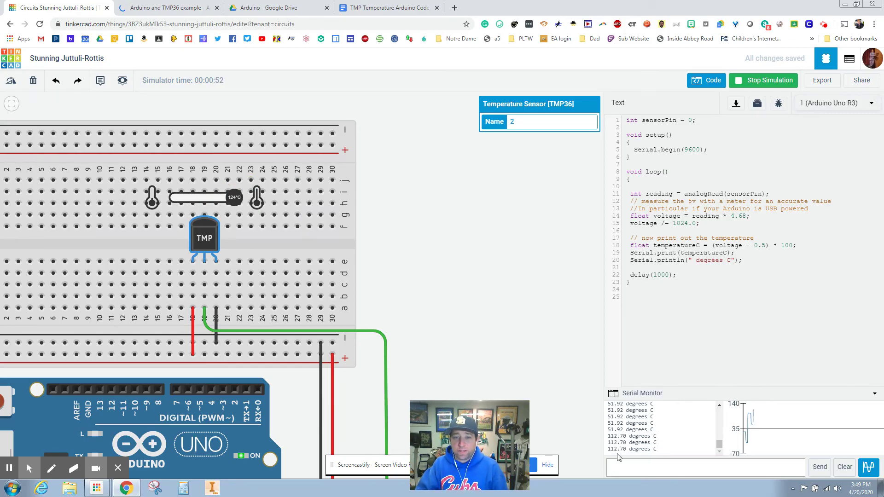
pyautogui.moveTo(235, 198); pyautogui.dragTo(251, 197)
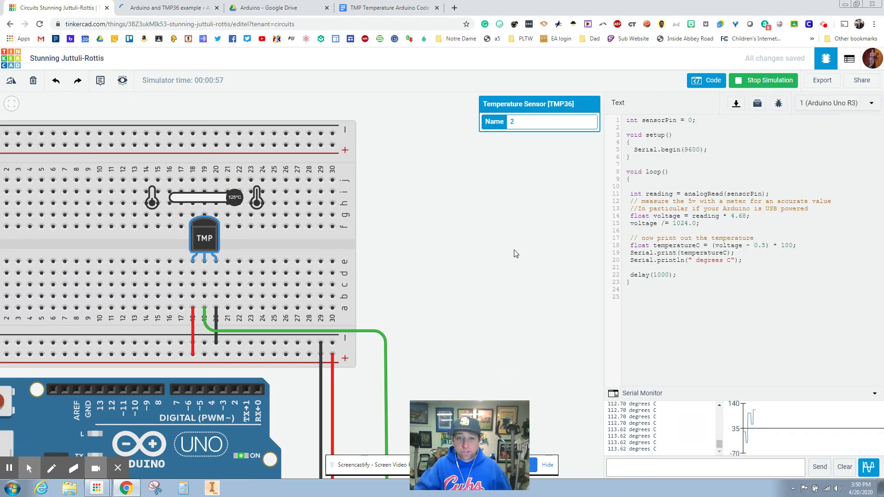
pyautogui.moveTo(493, 447); pyautogui.dragTo(635, 429)
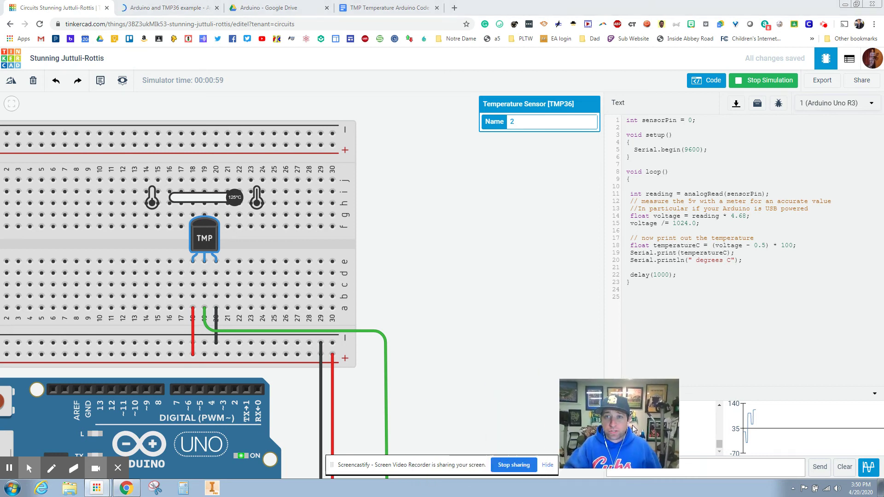
pyautogui.click(763, 83)
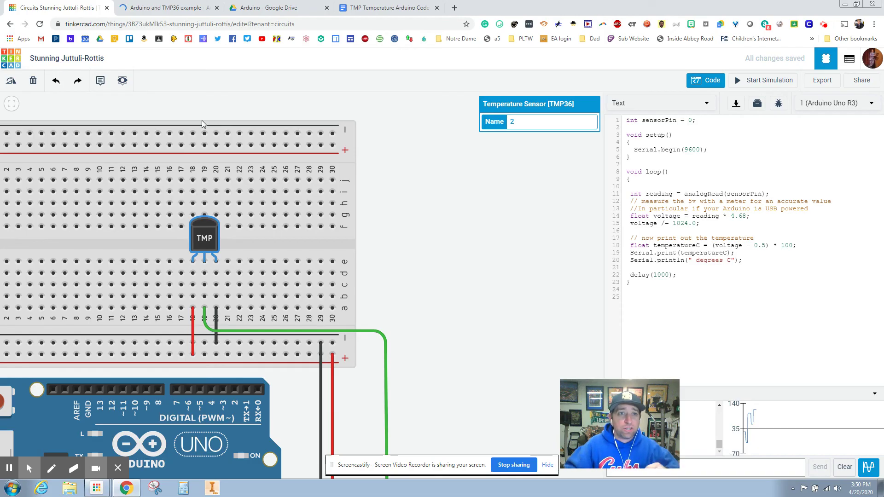
# Step: Change the design title to 'TMP Temp Sensor'
pyautogui.click(100, 59)
pyautogui.write('TM')
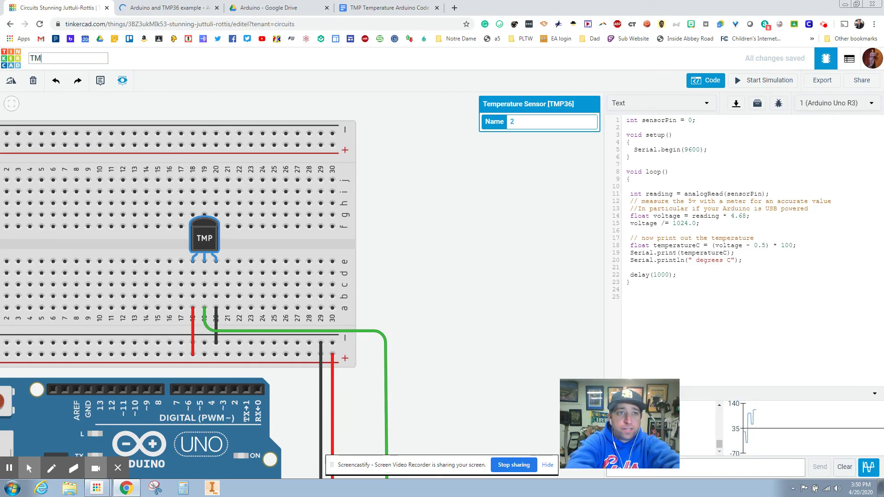
pyautogui.write('P T')
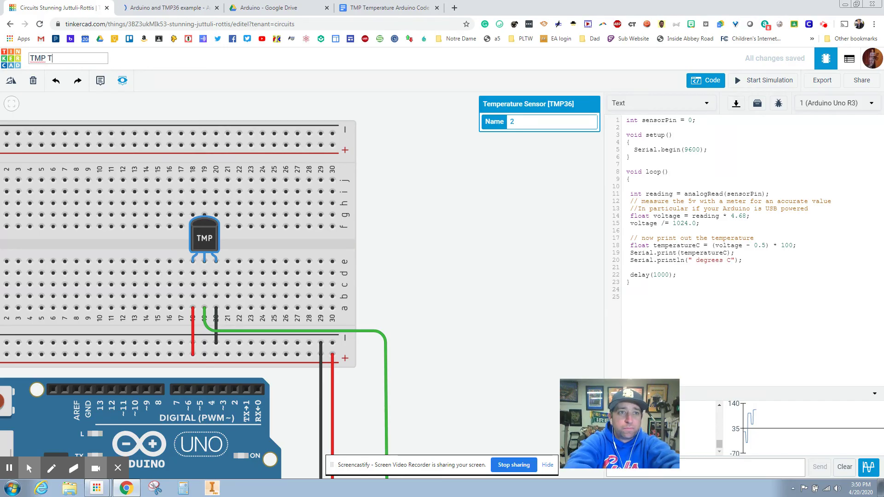
pyautogui.write('emp S')
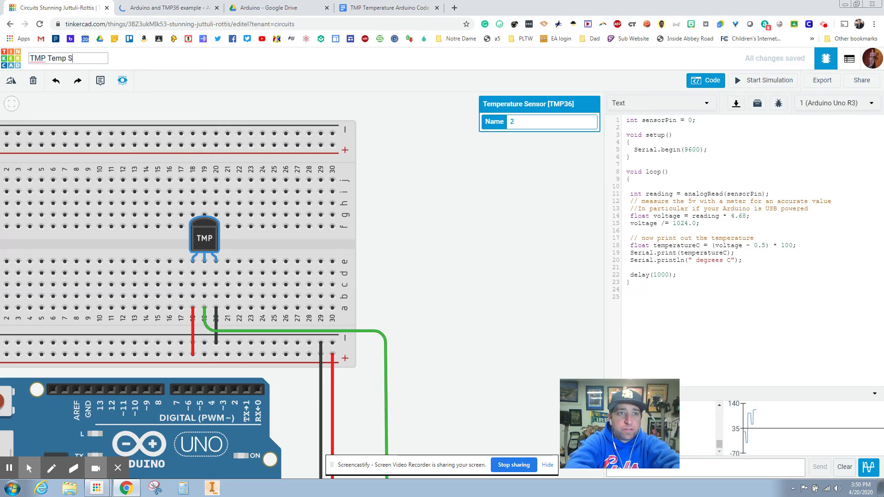
pyautogui.write('ensor')
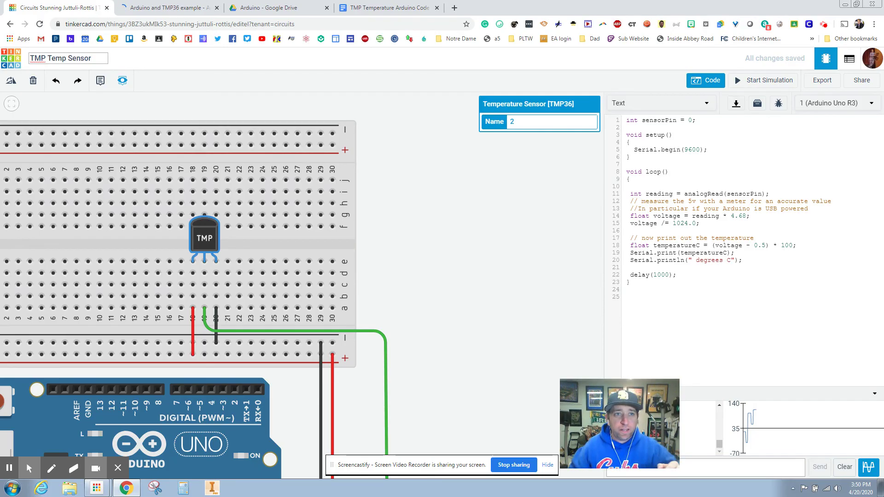
pyautogui.click(99, 81)
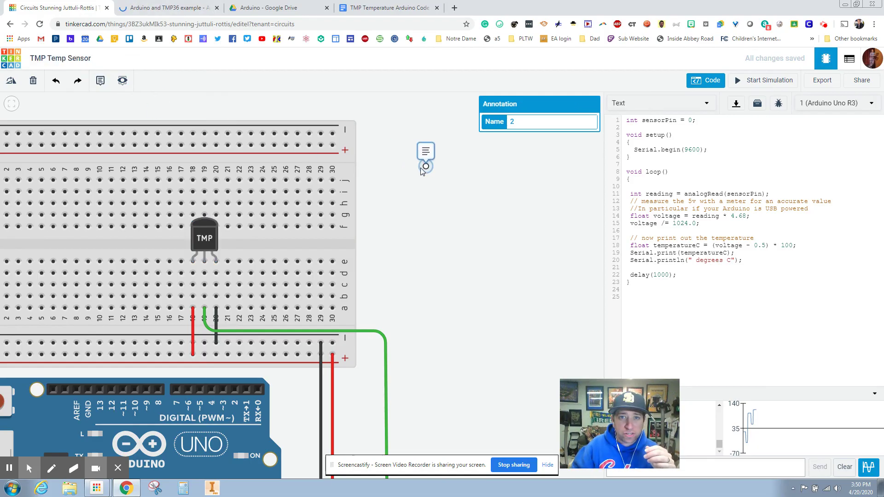
# Step: Place a note reading 'Mr. Ponder' above the breadboard
pyautogui.click(413, 176)
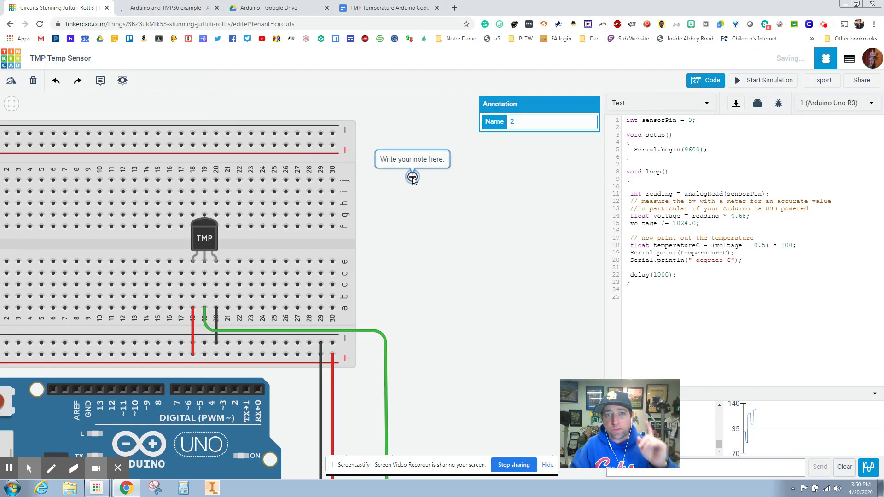
pyautogui.doubleClick(431, 159)
pyautogui.write('Mr. Ponder')
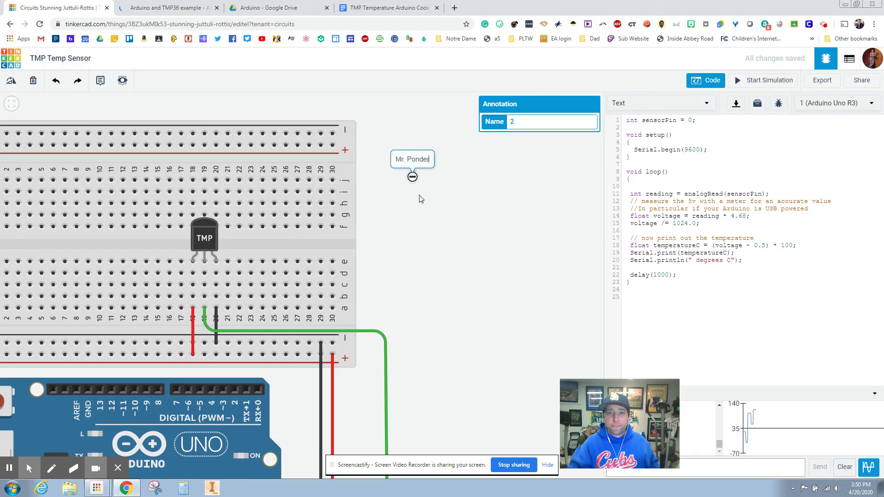
pyautogui.moveTo(418, 226); pyautogui.dragTo(421, 226)
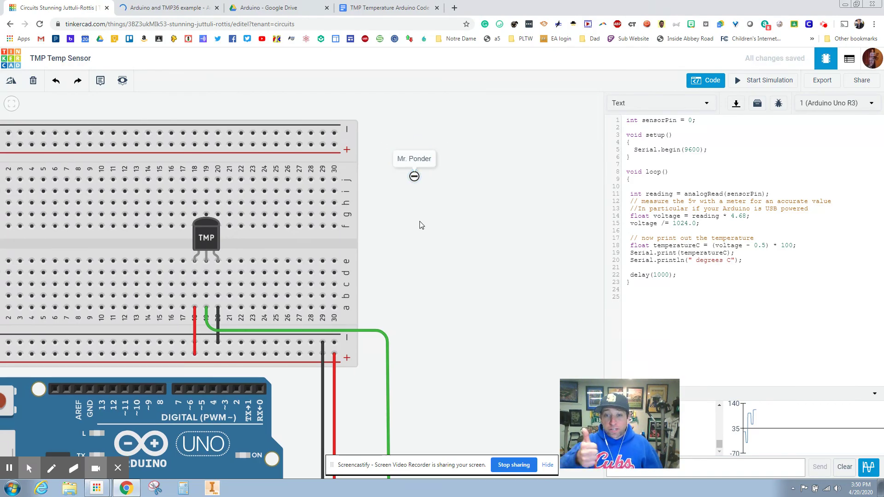